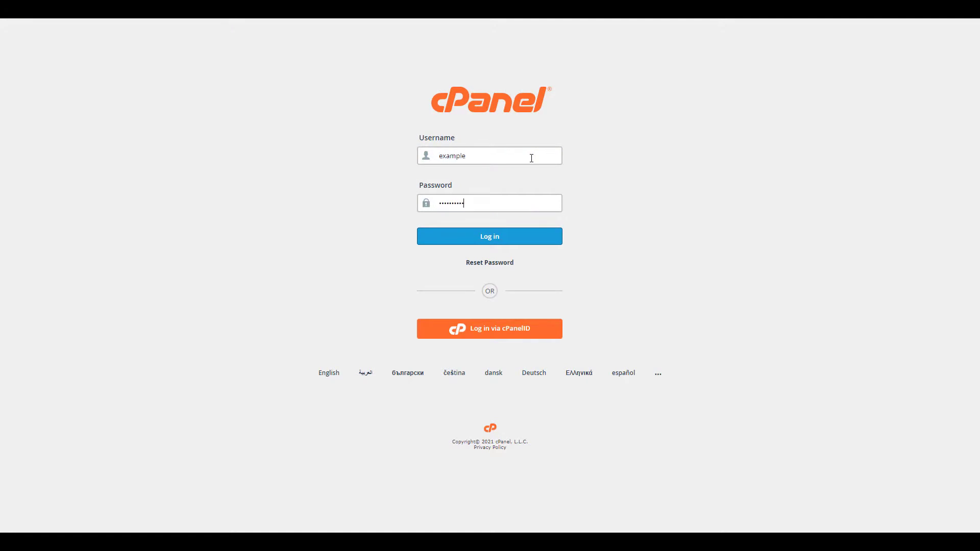
Log in to cPanel and launch the Softaculous Apps Installer from the Software section
key(Return)
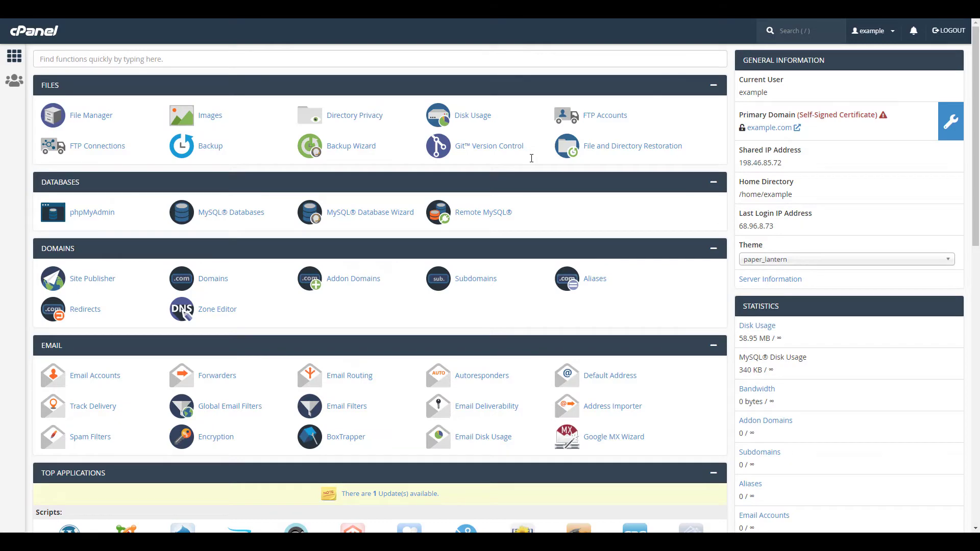
scroll(459, 268, down, 5)
scroll(344, 307, down, 5)
scroll(345, 337, down, 2)
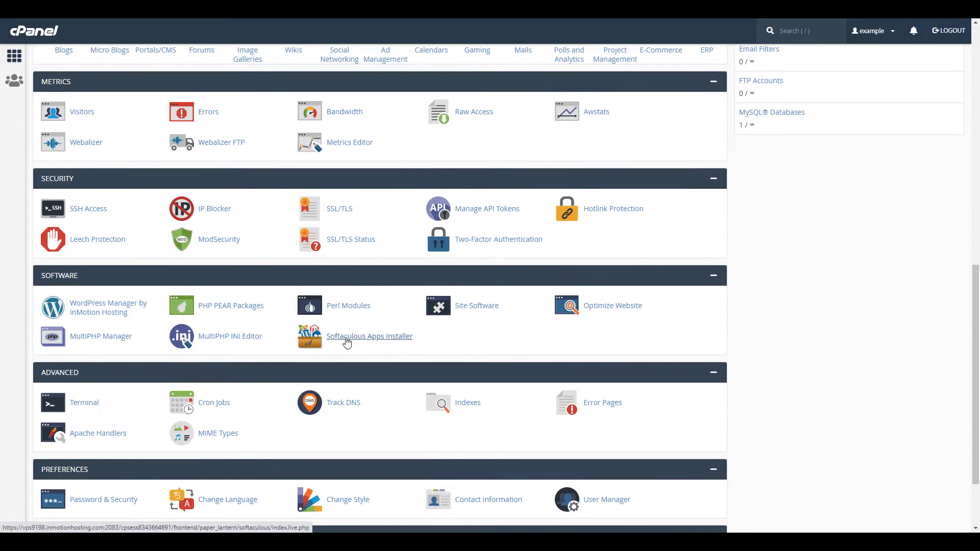
click(315, 344)
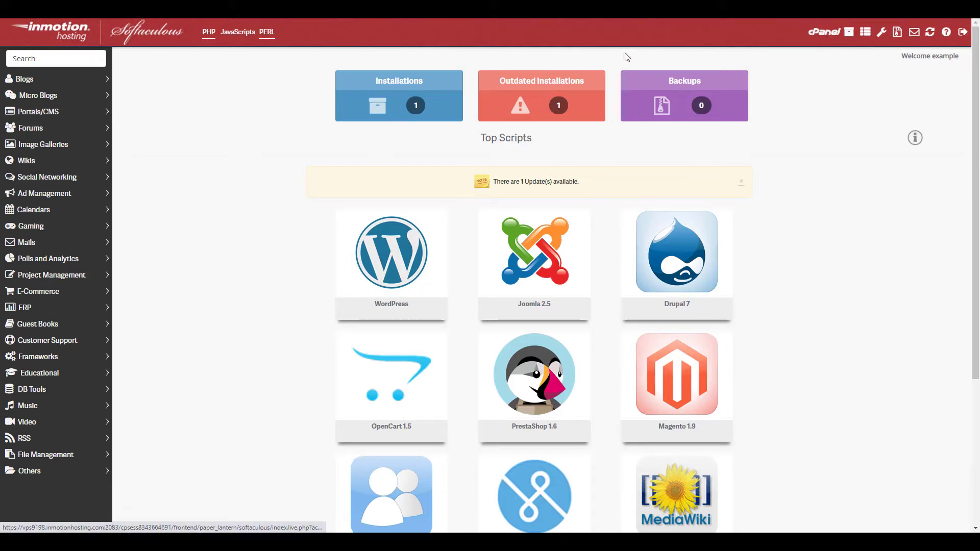
Show all Softaculous installations, listing the WordPress 5.7 site at example.com
click(849, 32)
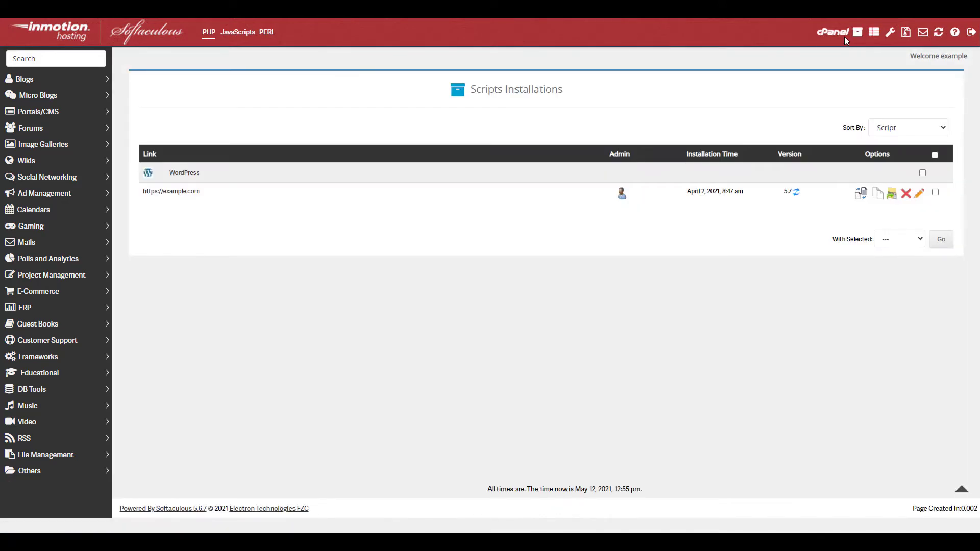